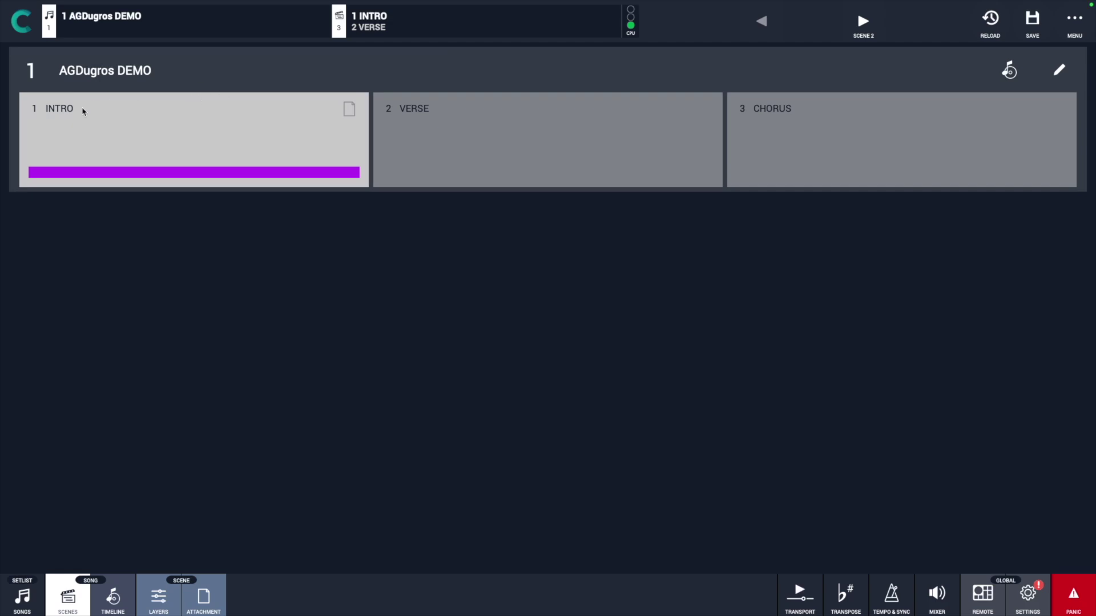
Step: Switch between the VERSE and CHORUS scenes and review the keyboard splits of the INTRO scene's layers
click(504, 120)
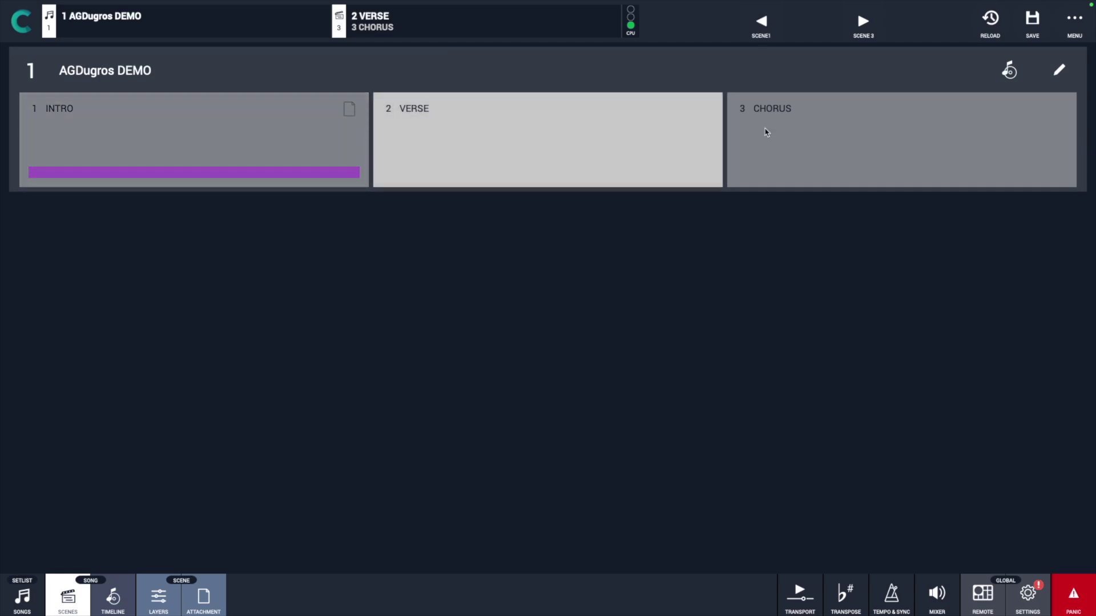
click(854, 134)
click(510, 149)
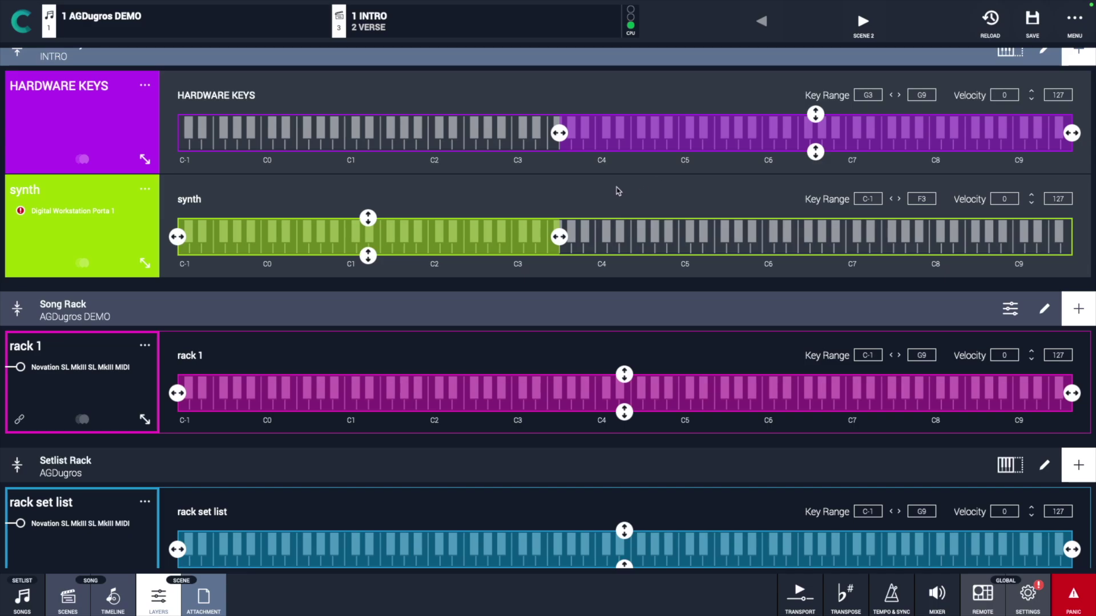
scroll(642, 204, down, 1)
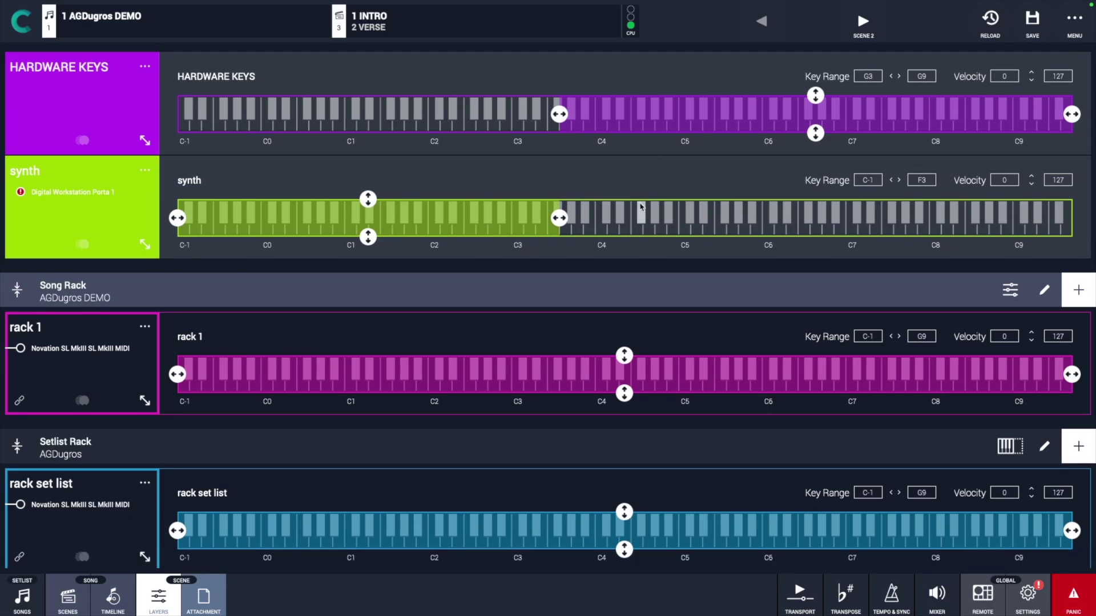
scroll(641, 206, up, 2)
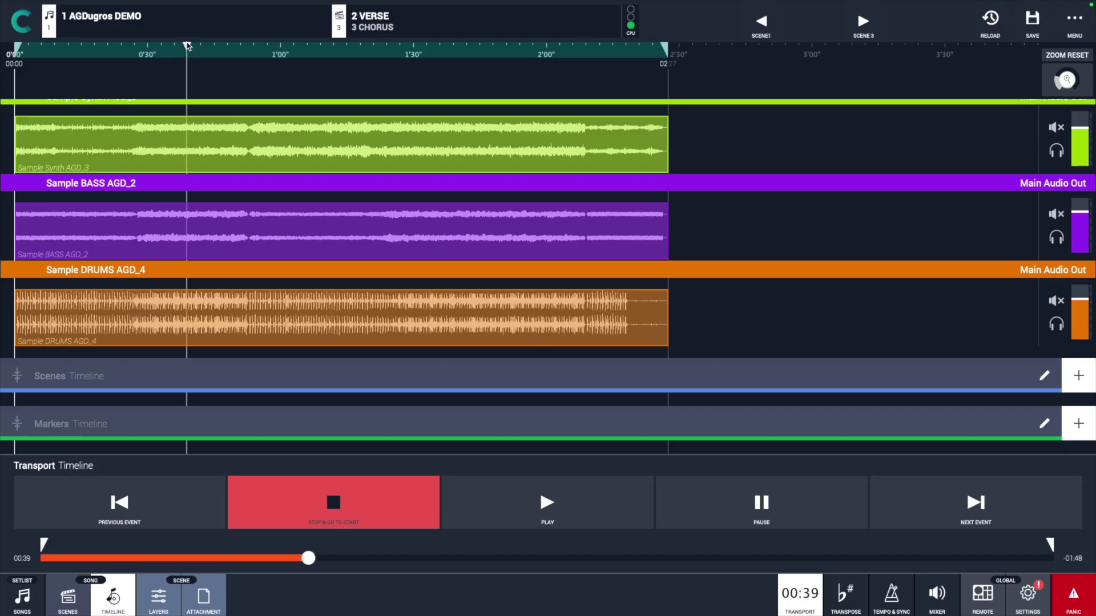
Step: Add the VERSE scene at 00:53.101 and the INTRO scene at the start of the Scenes timeline
drag(187, 46, 249, 48)
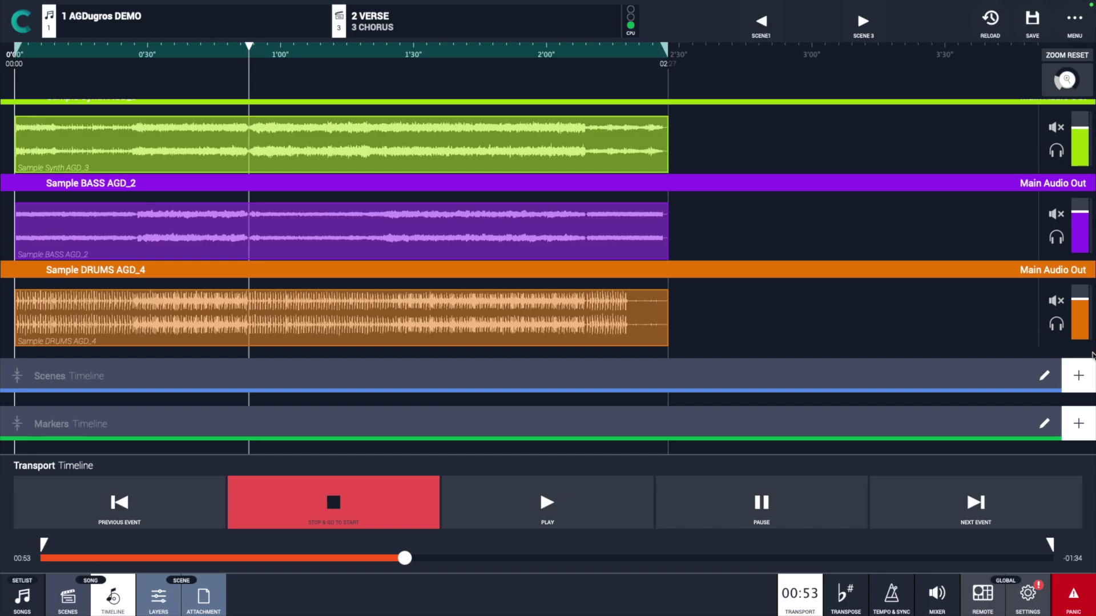
click(1079, 377)
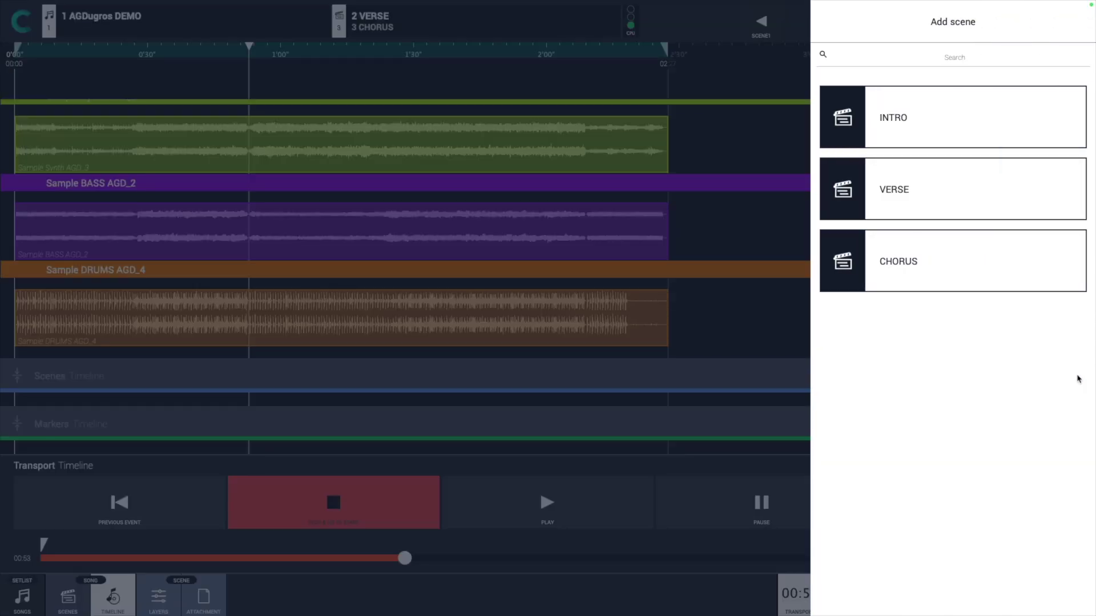
click(849, 193)
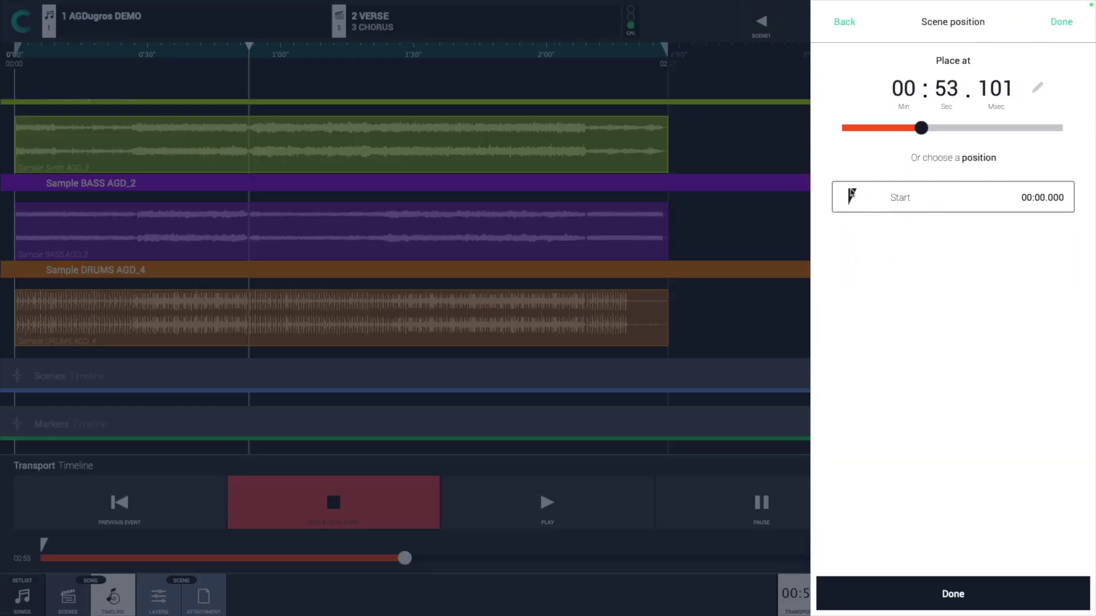
click(959, 594)
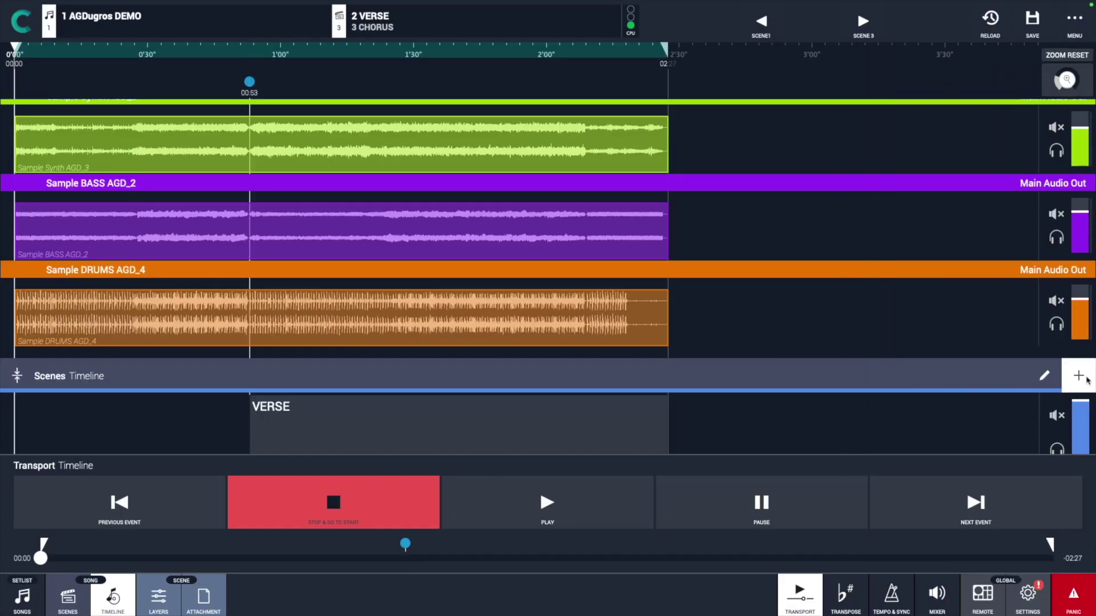
click(1078, 375)
click(850, 121)
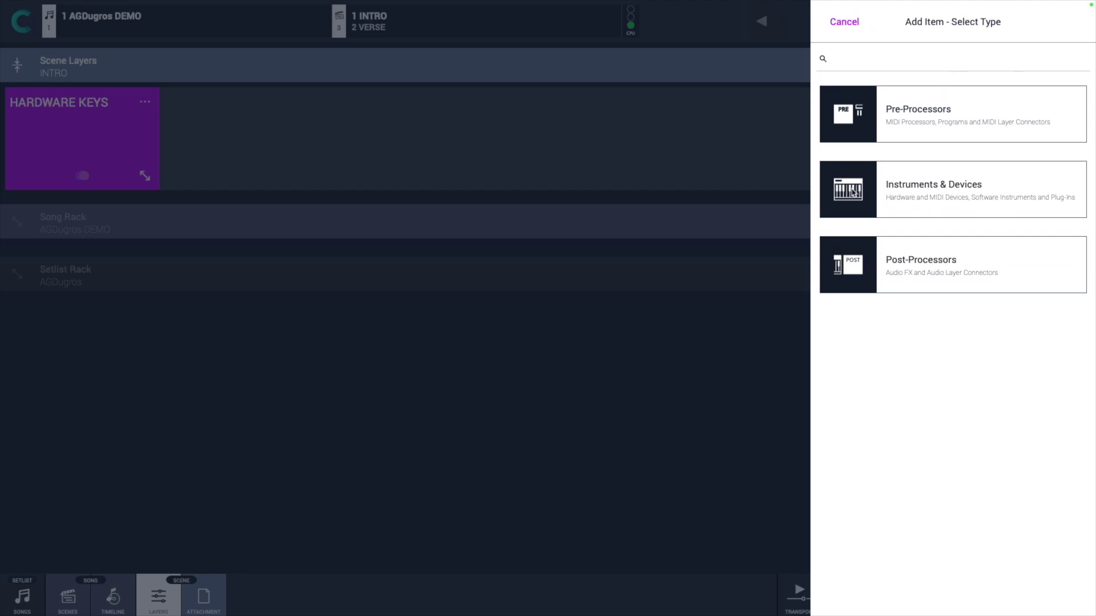
Step: Browse the Yamaha models among the hardware devices available for the HARDWARE KEYS layer
click(854, 193)
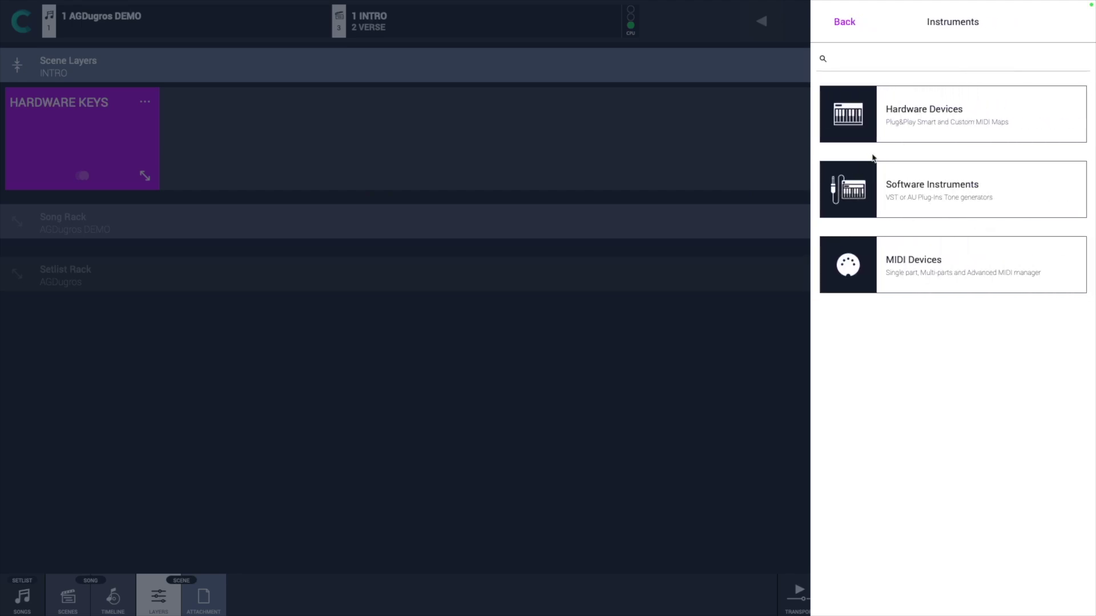
click(855, 117)
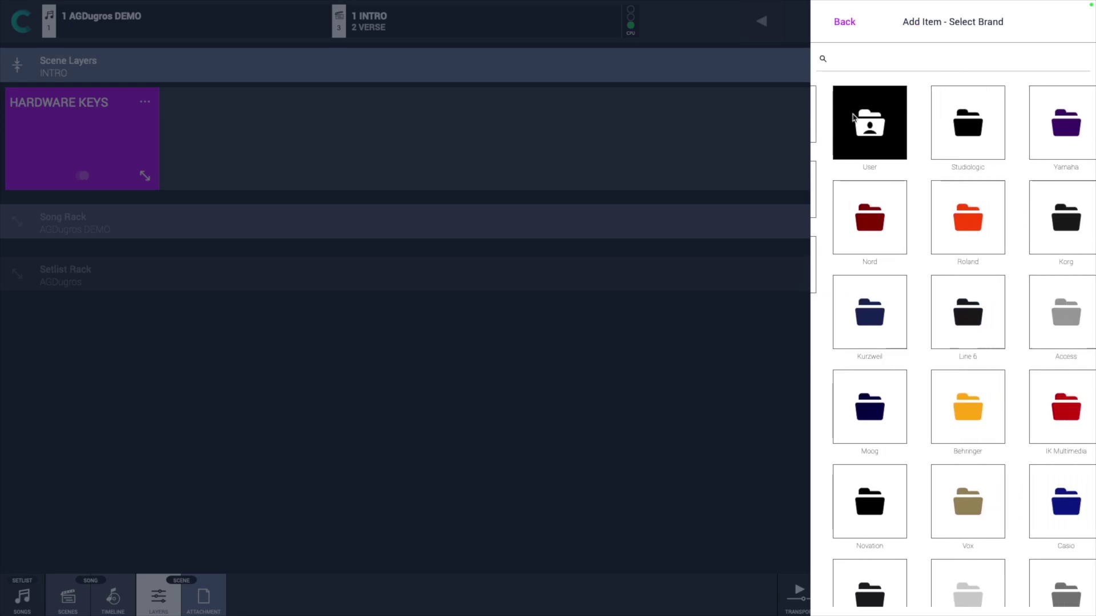
click(1040, 131)
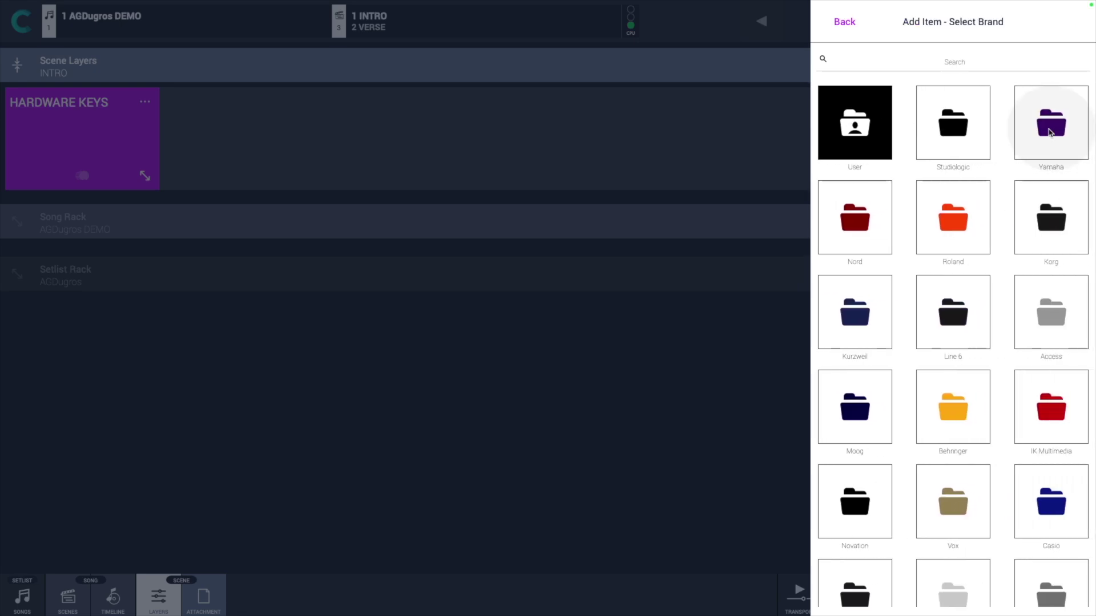
scroll(1009, 474, down, 9)
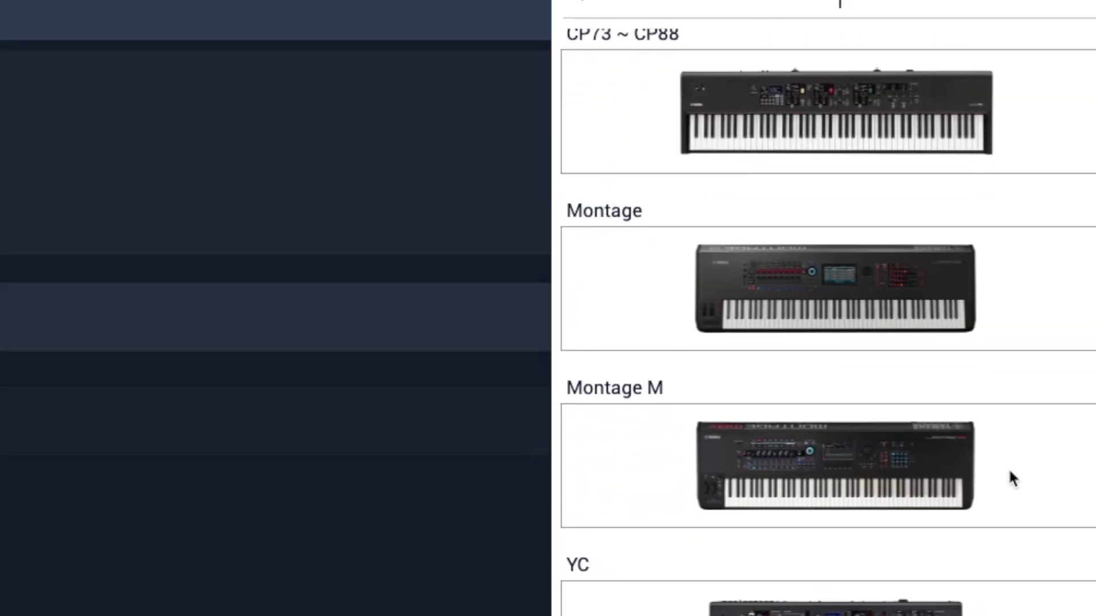
scroll(1015, 485, down, 4)
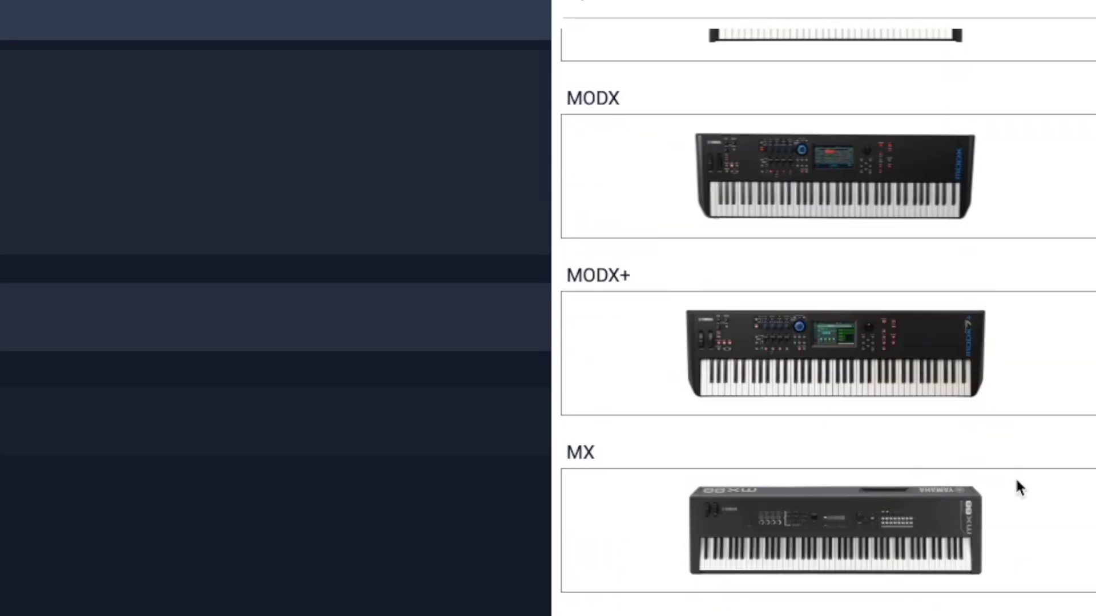
click(845, 22)
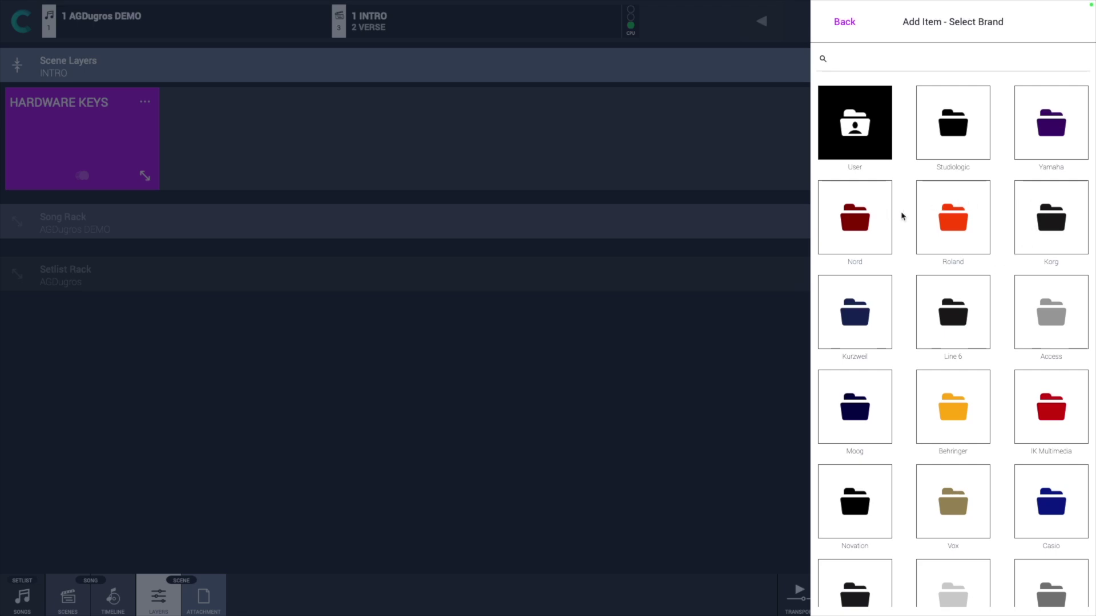
Step: Look through the Nord hardware models and return to the brand list
click(858, 220)
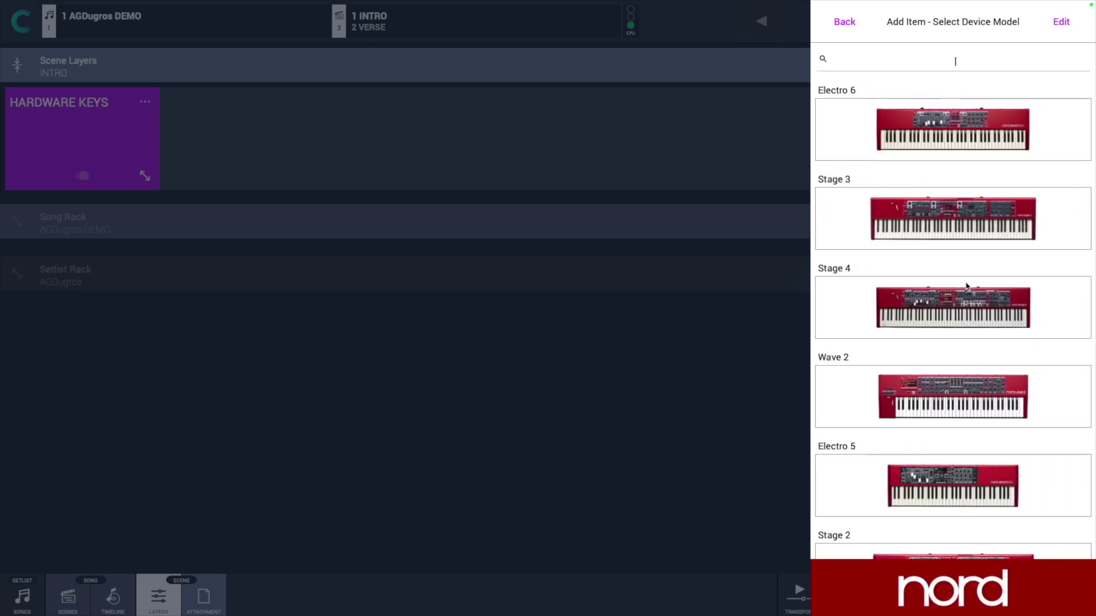
scroll(971, 286, down, 2)
scroll(982, 282, up, 2)
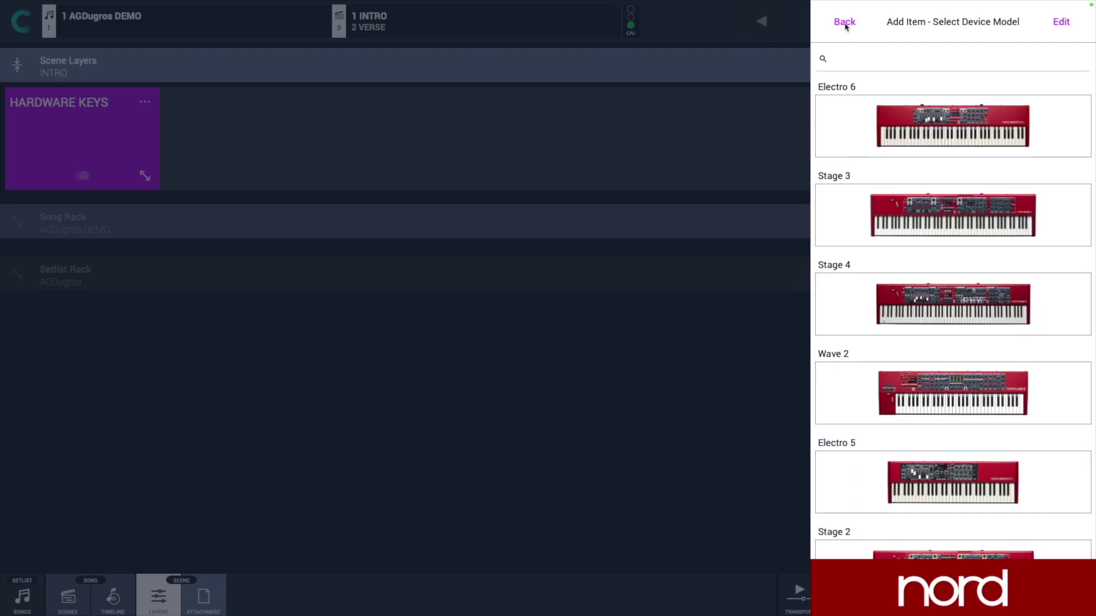
click(845, 22)
Step: Look through the Roland and Korg hardware device models
click(948, 220)
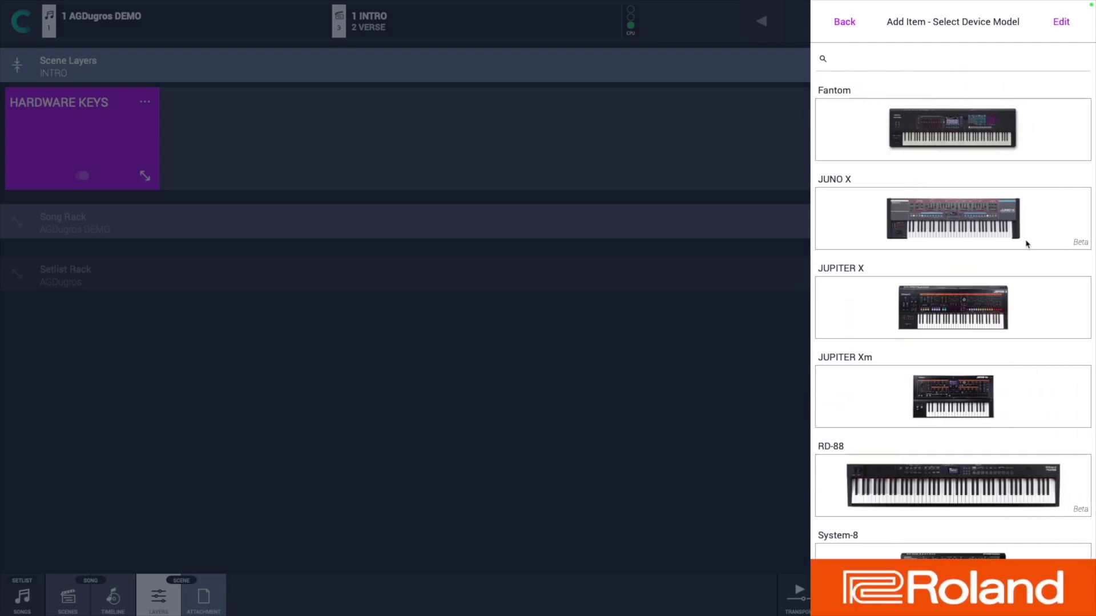
scroll(981, 358, up, 1)
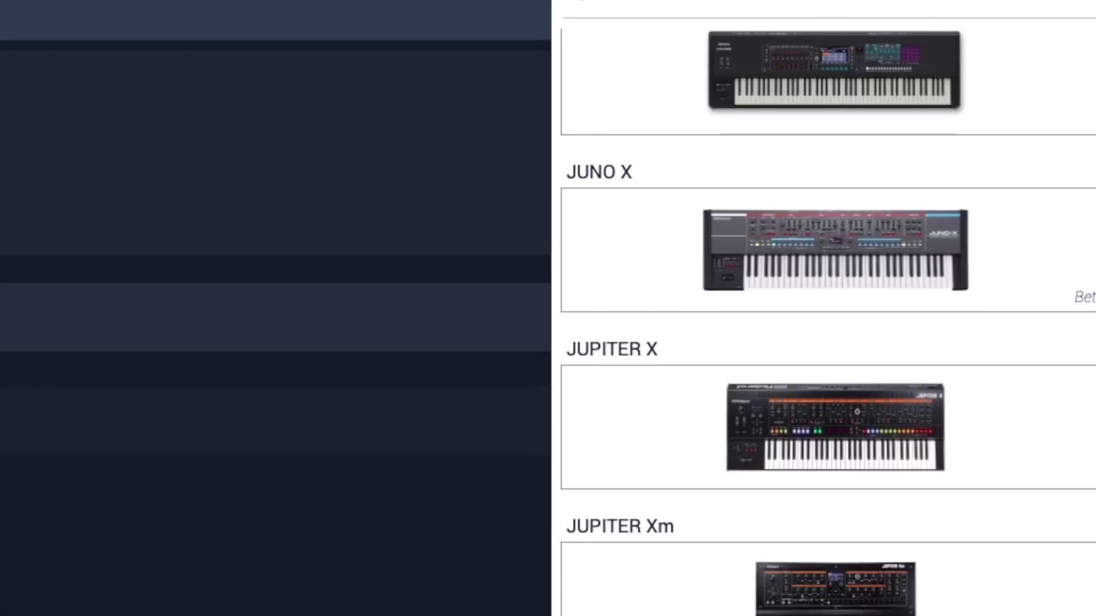
click(845, 22)
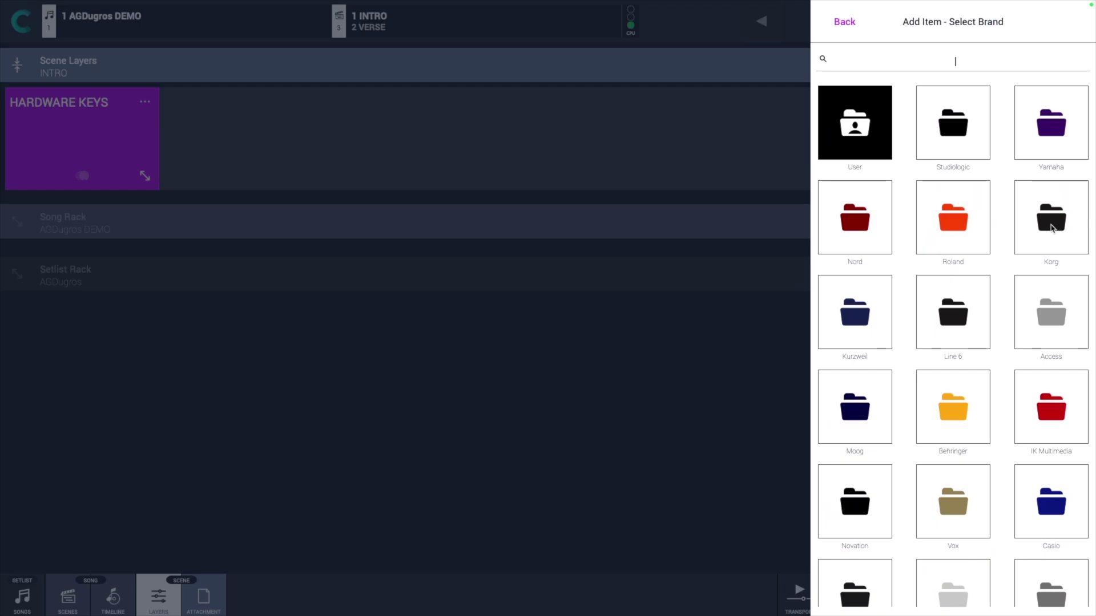
click(1052, 229)
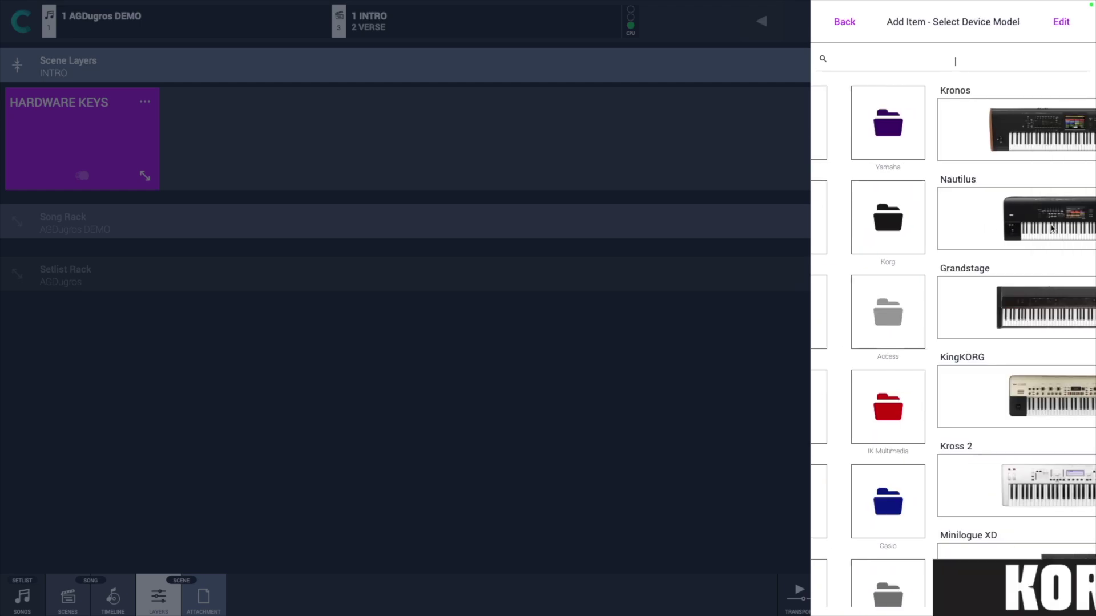
scroll(959, 437, down, 5)
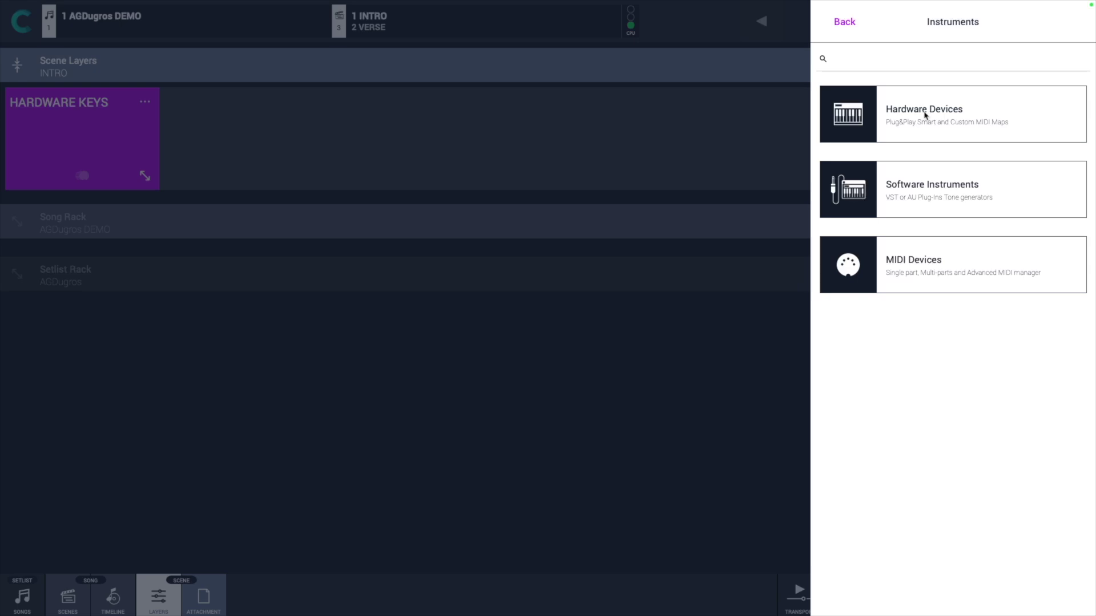
Step: Examine the software instrument options and the Audio Layer Connectors among the post-processors
click(853, 205)
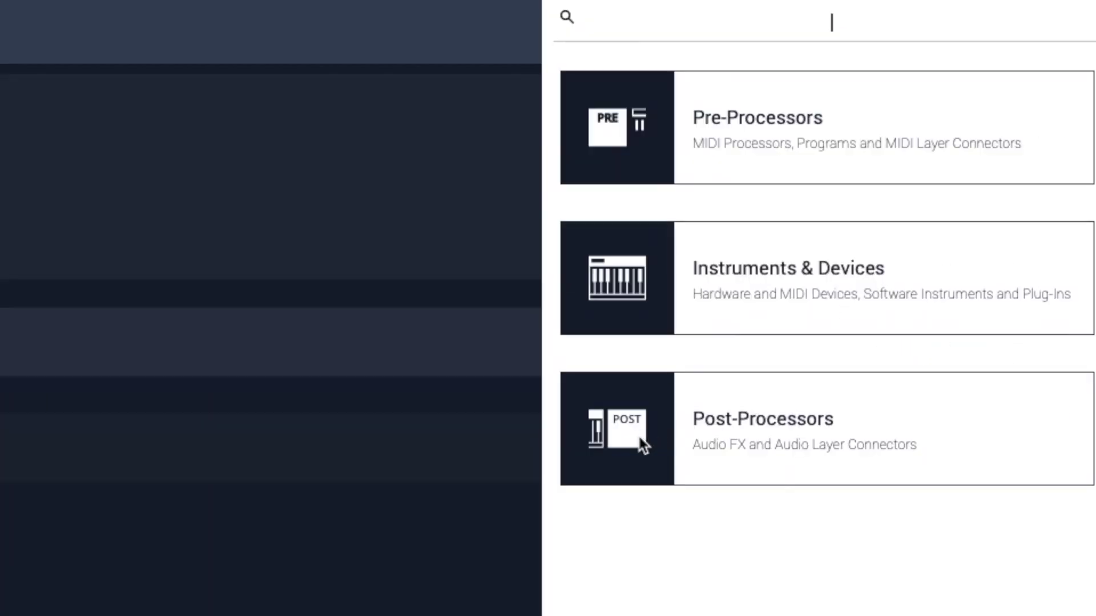
click(858, 271)
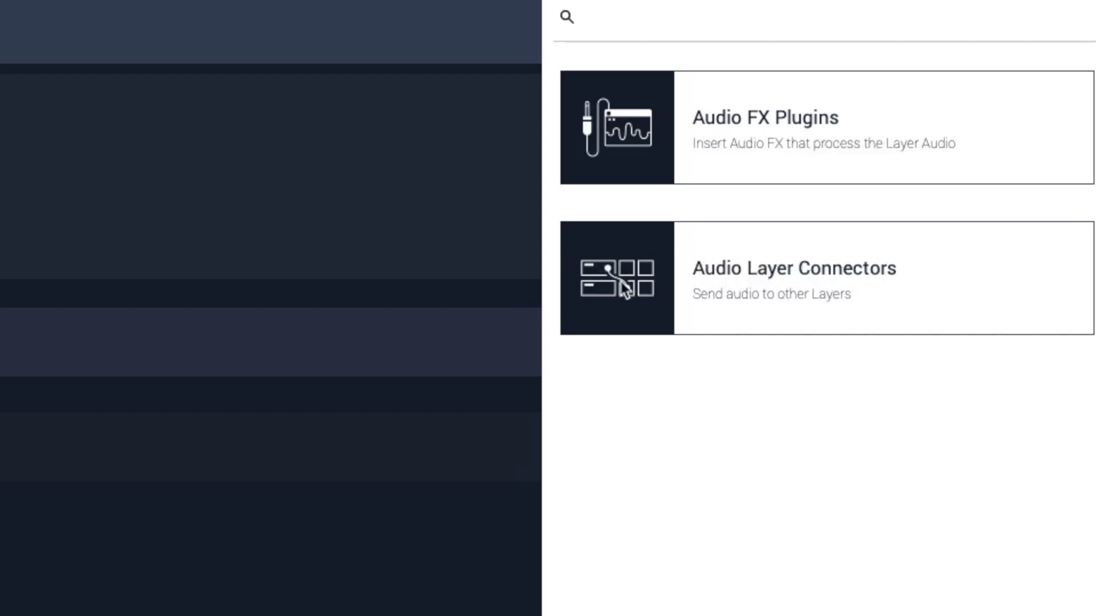
click(797, 286)
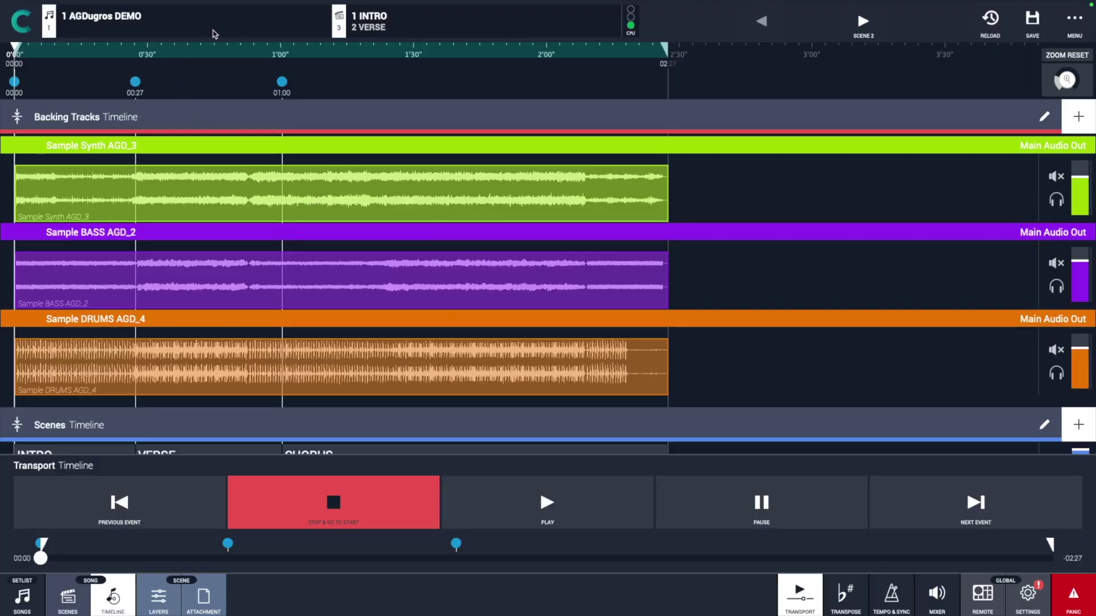
Step: Show the song and scene lists beside the timeline, switch to the song's scenes view and hide the song list
click(126, 22)
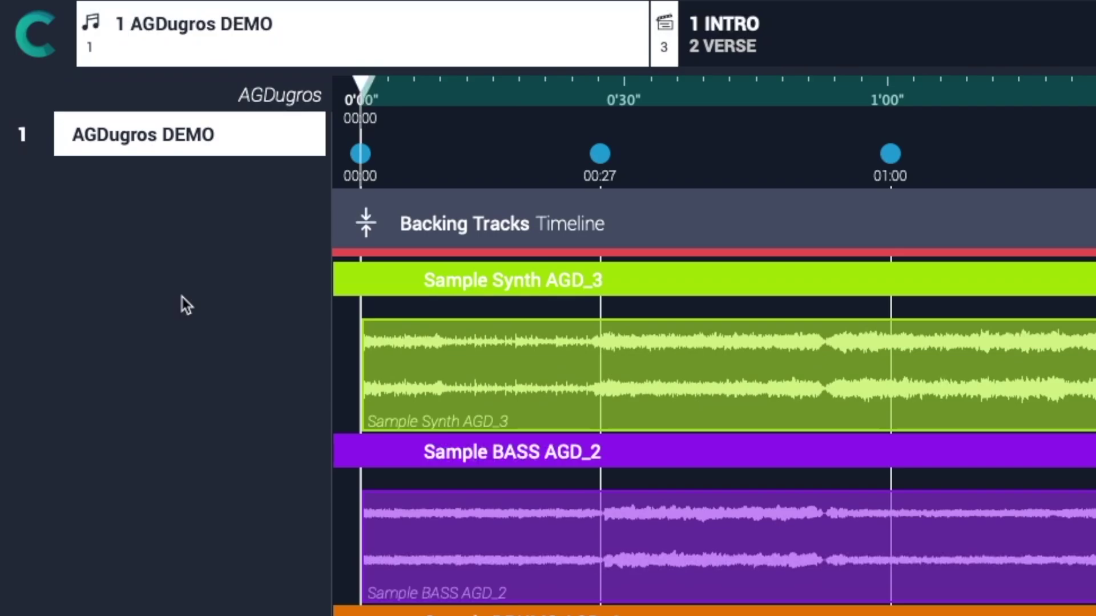
click(769, 30)
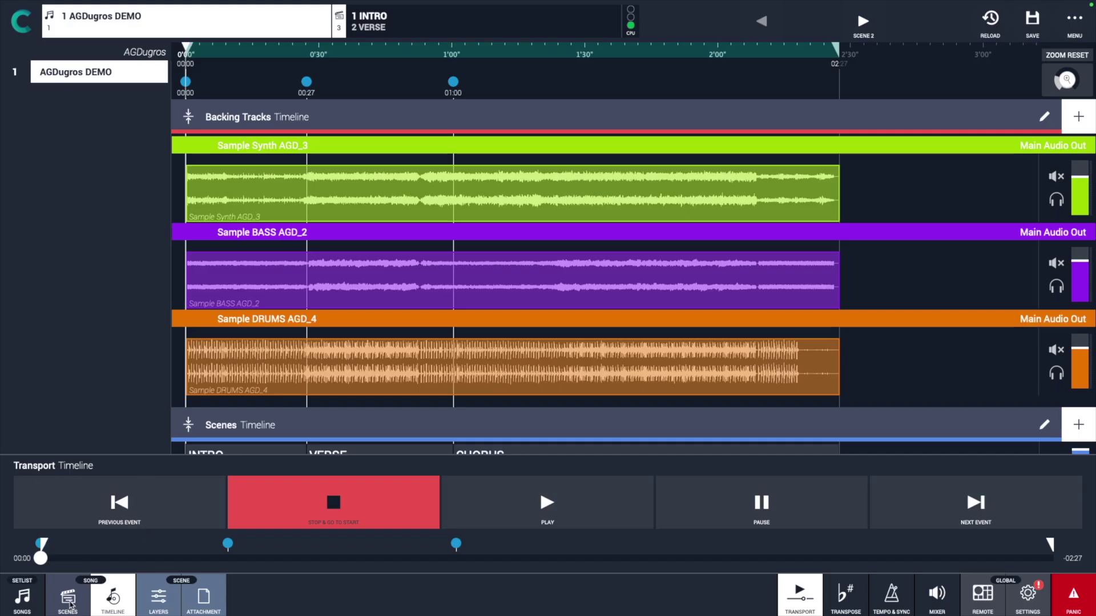
click(69, 605)
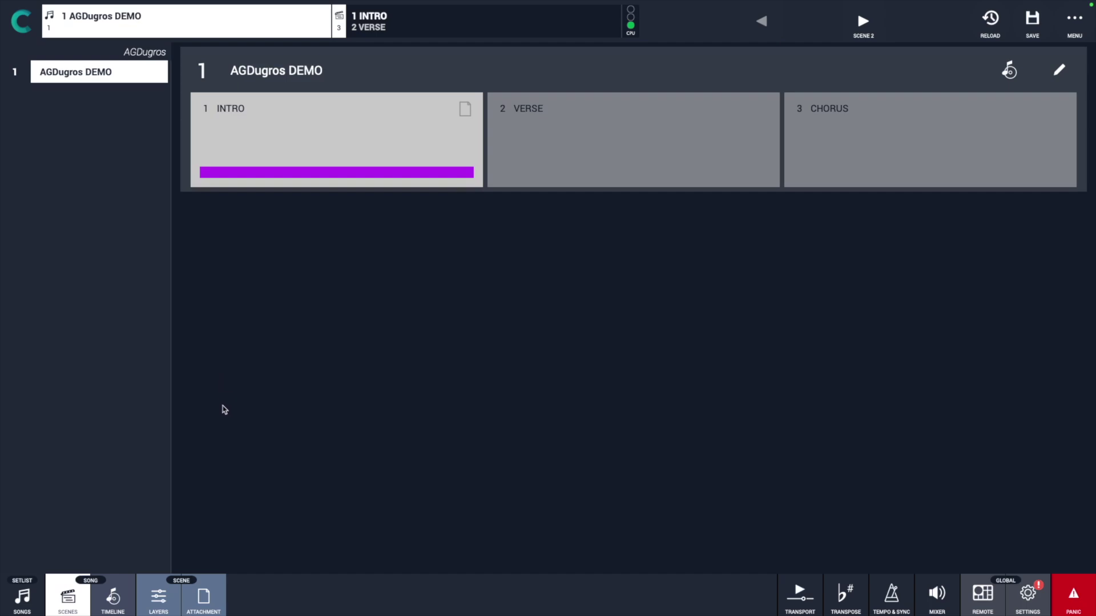
click(174, 23)
click(176, 23)
click(181, 22)
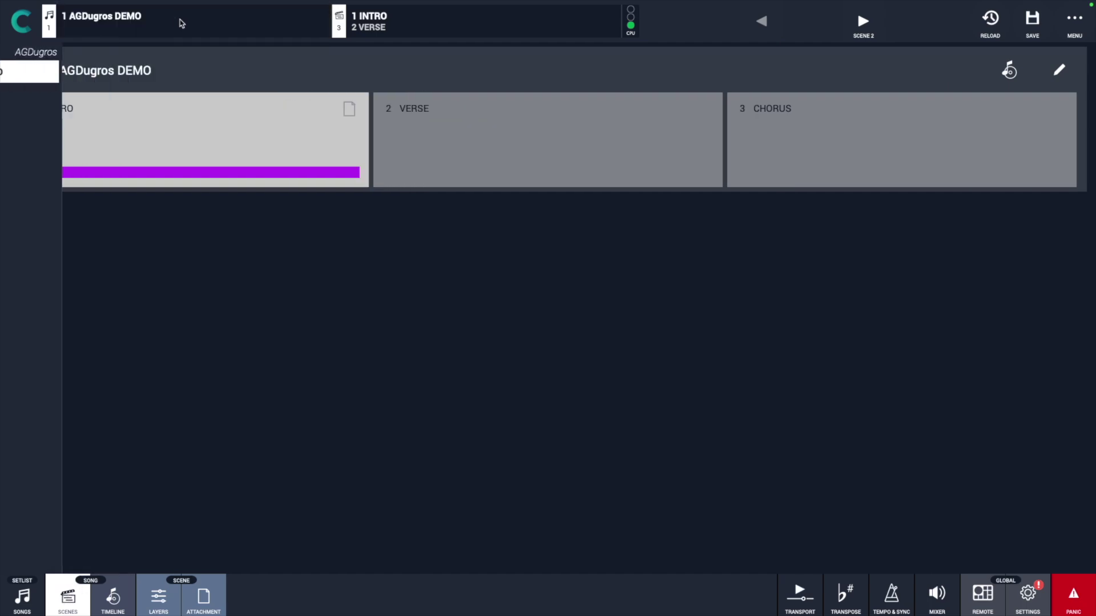
Step: Open the INTRO scene's chart attachment and show the song and scene lists beside it
click(214, 600)
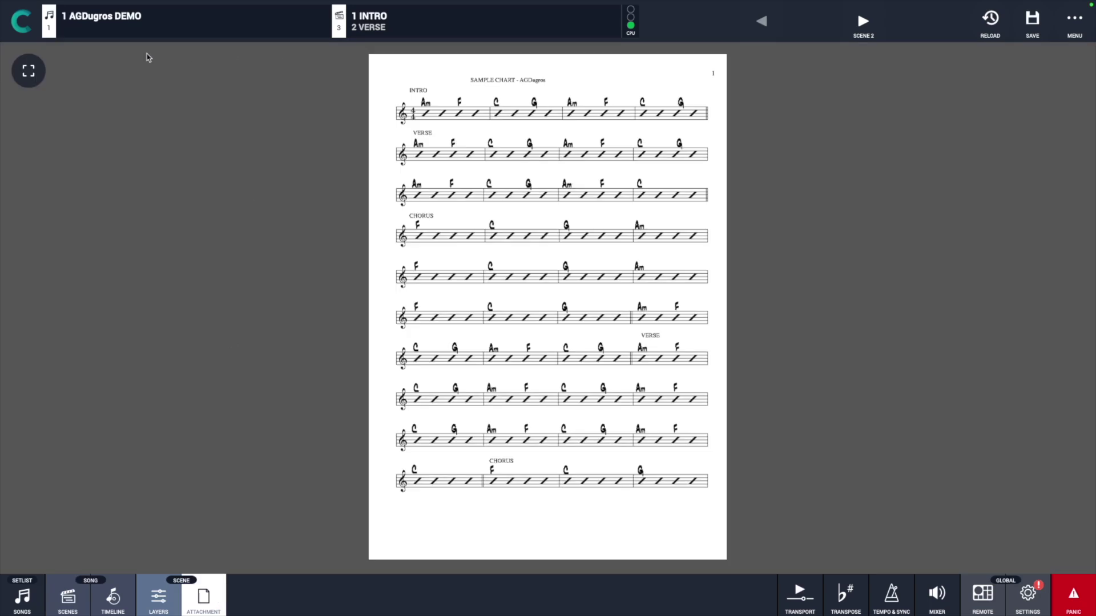
click(151, 23)
click(400, 23)
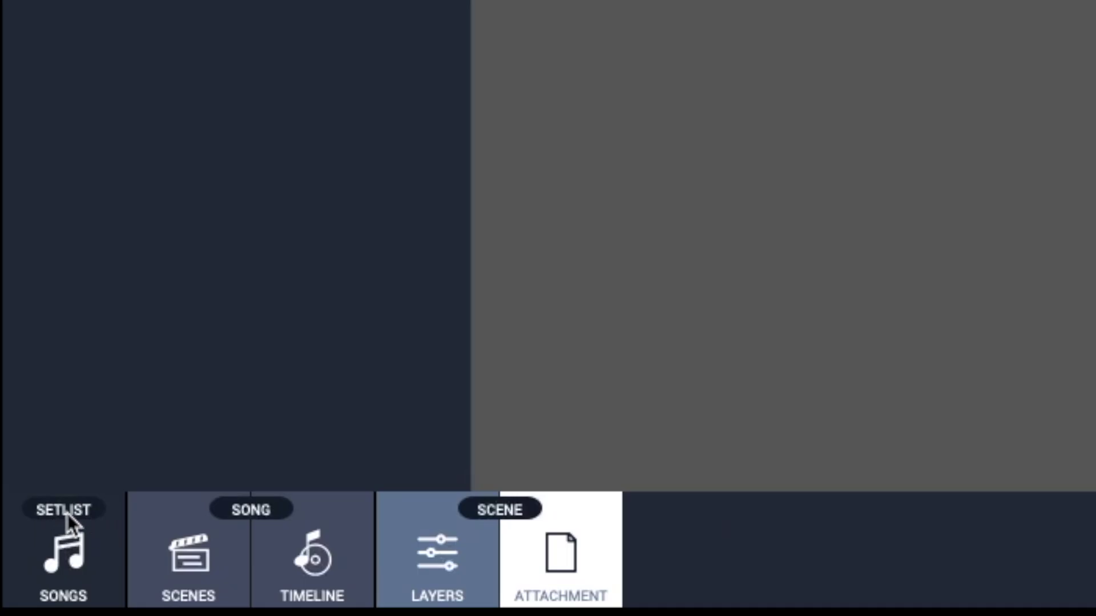
Step: Go through the setlist's songs view, the song's scenes view and the song's timeline view
click(87, 541)
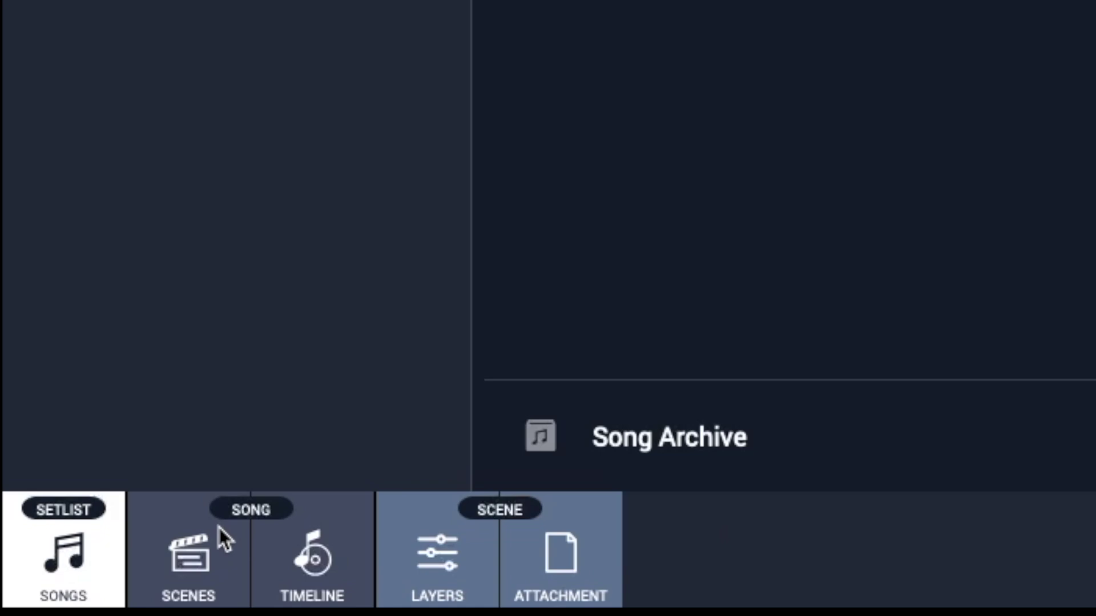
click(208, 549)
click(284, 539)
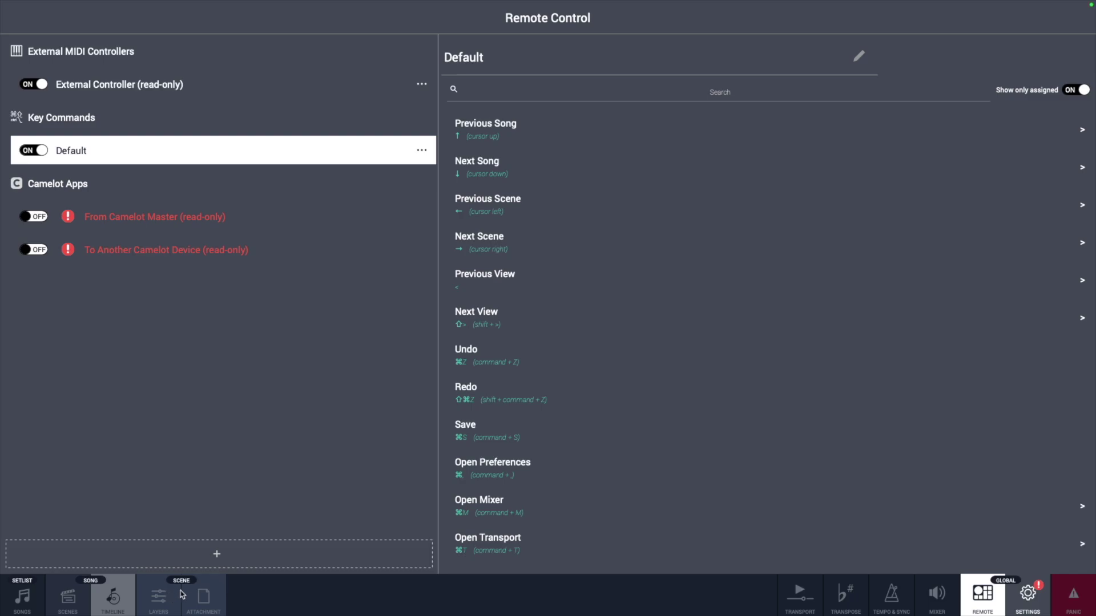
Step: Leave the remote control settings for the timeline transport and show the setlist's songs
key(super+t)
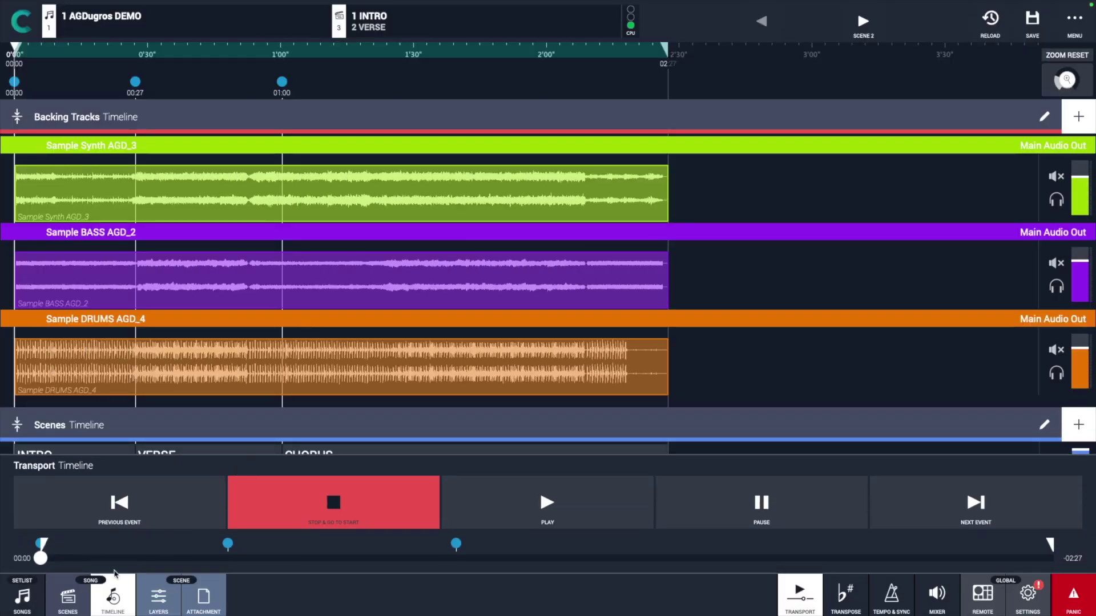
click(32, 594)
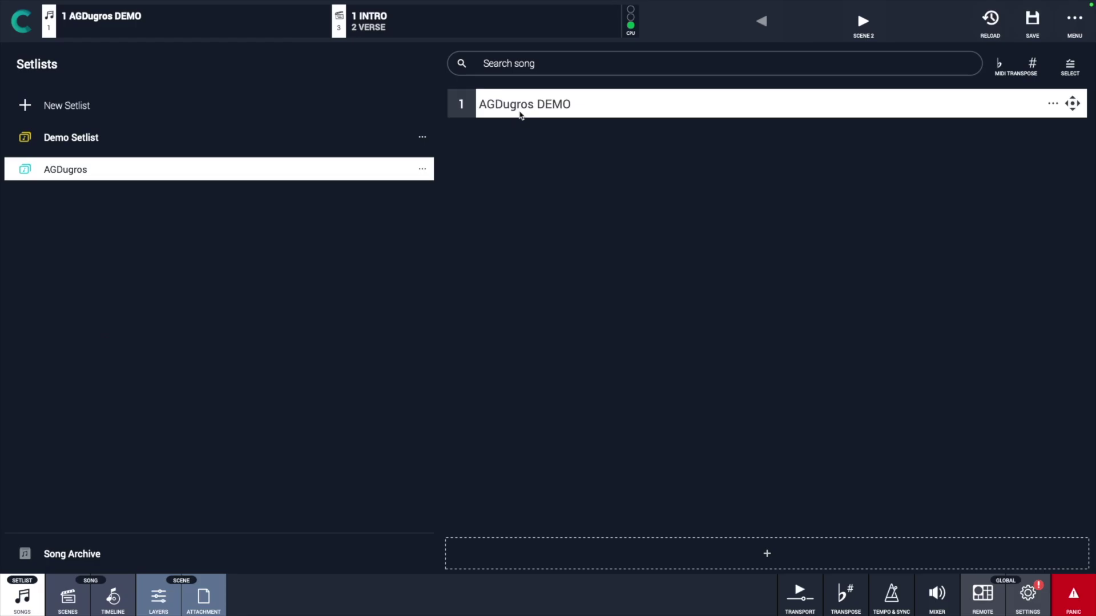
Step: Set the colour of the AGDugros DEMO song to blue in the setlist
click(1053, 104)
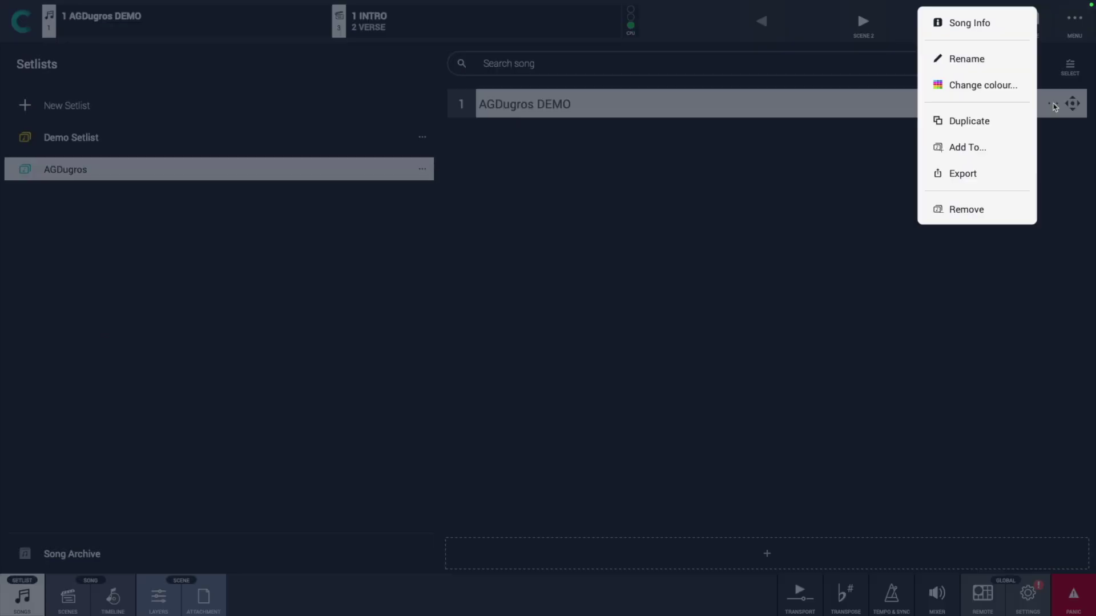
click(989, 85)
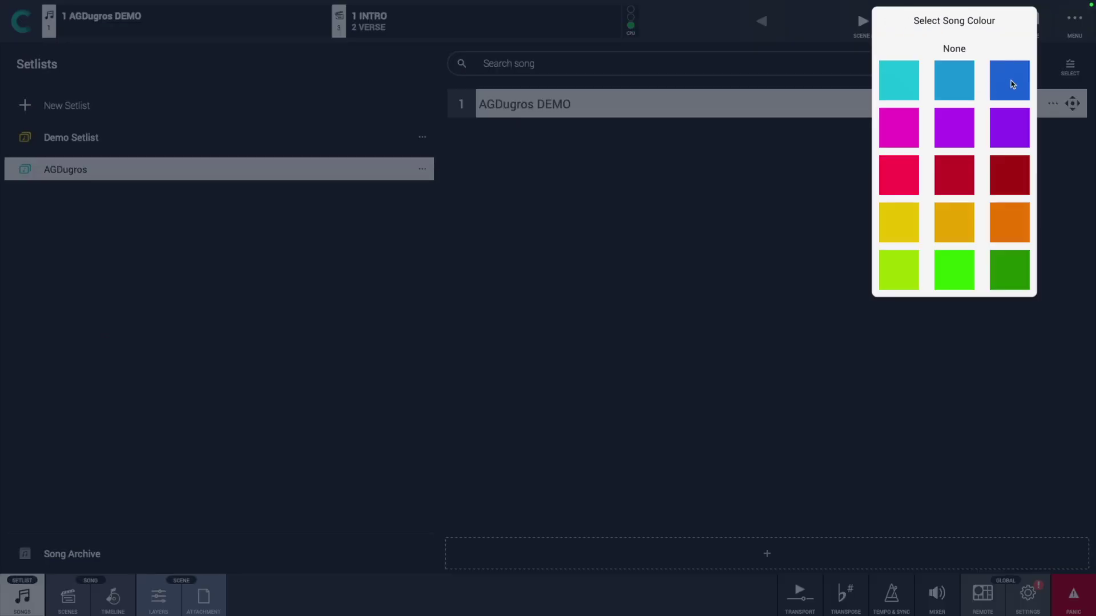
click(1010, 83)
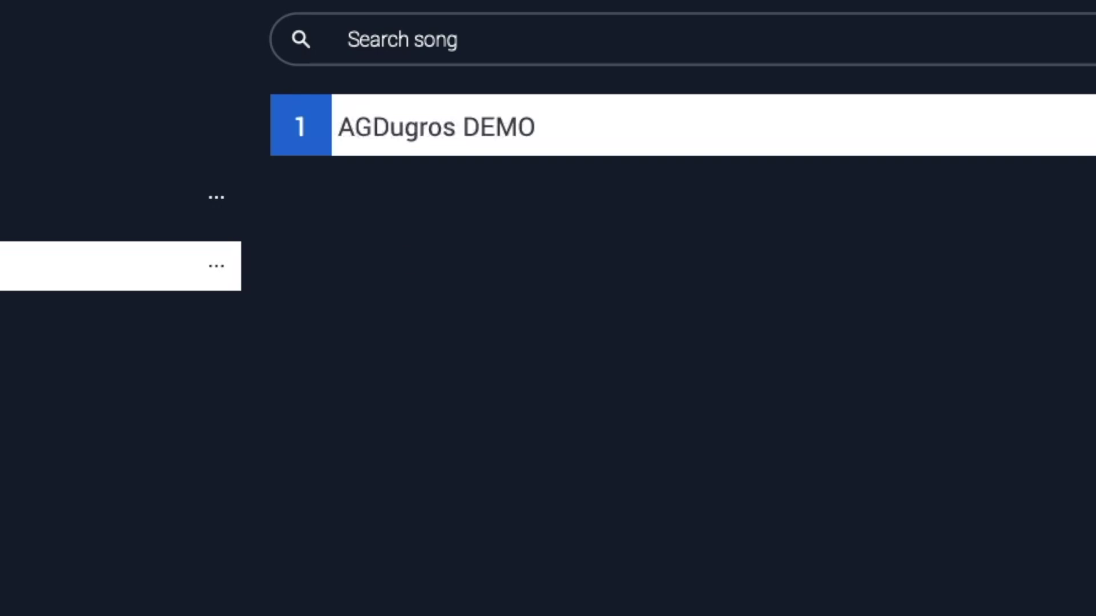
Step: In the song's scenes view, colour INTRO purple, VERSE red and CHORUS lime green, and check the colours in the song and scene lists
click(67, 596)
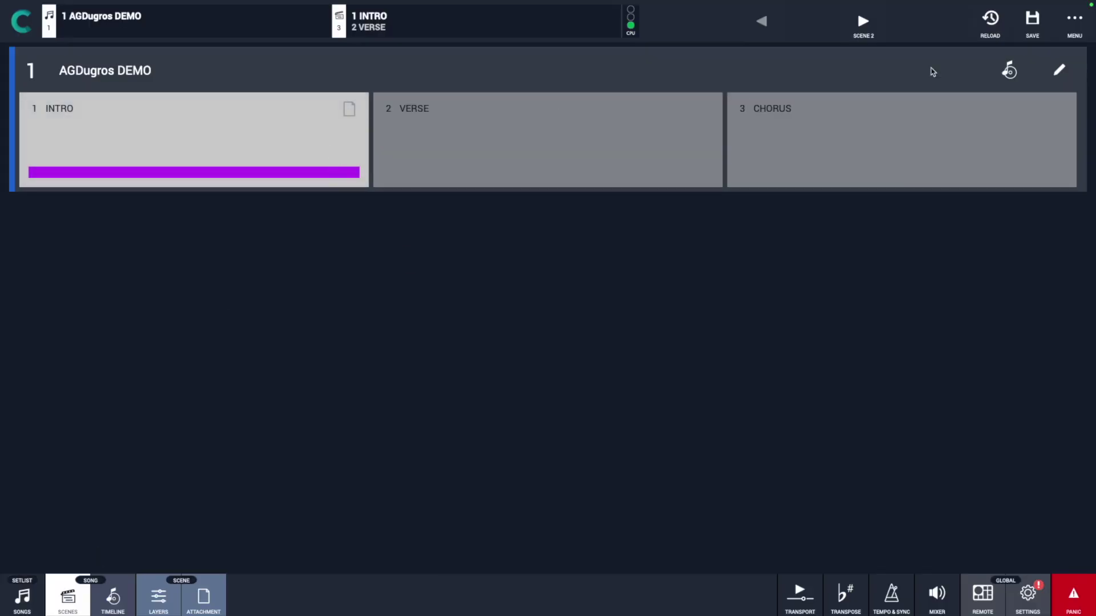
click(1062, 70)
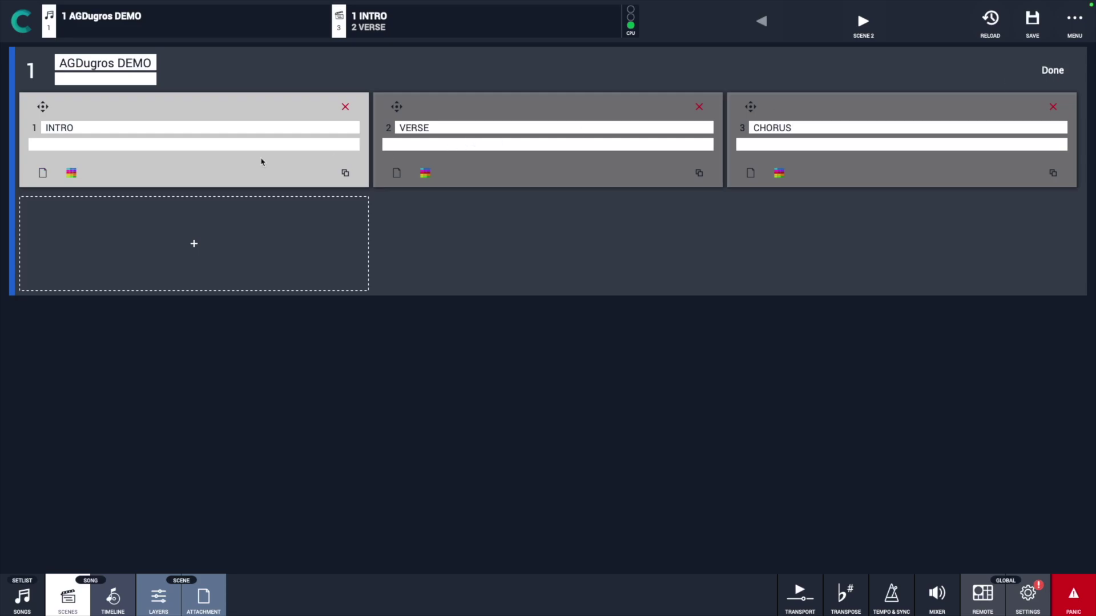
click(71, 173)
click(171, 144)
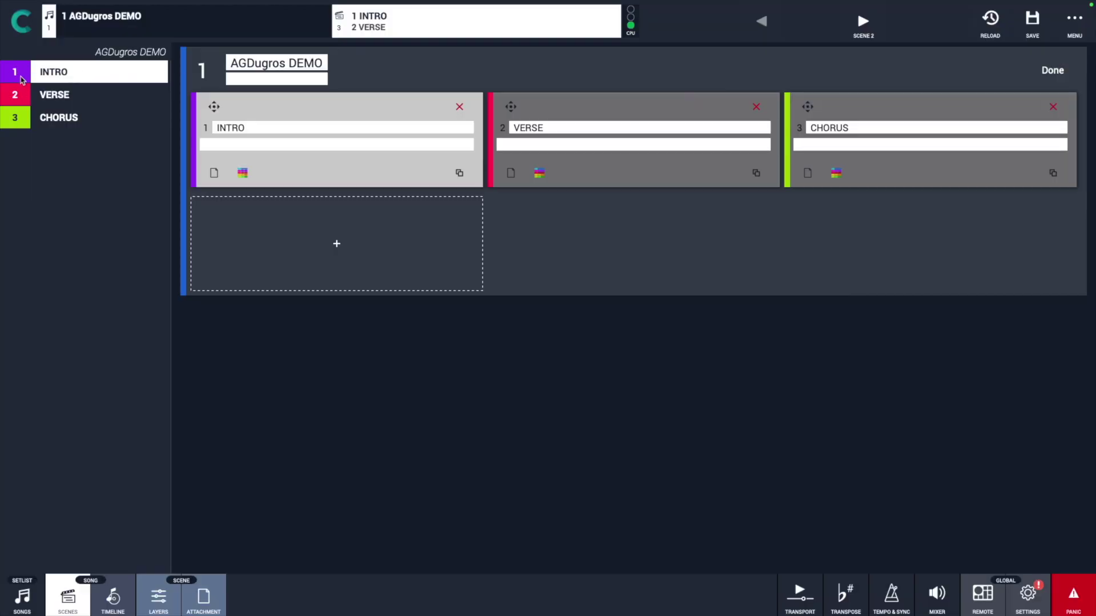
click(113, 20)
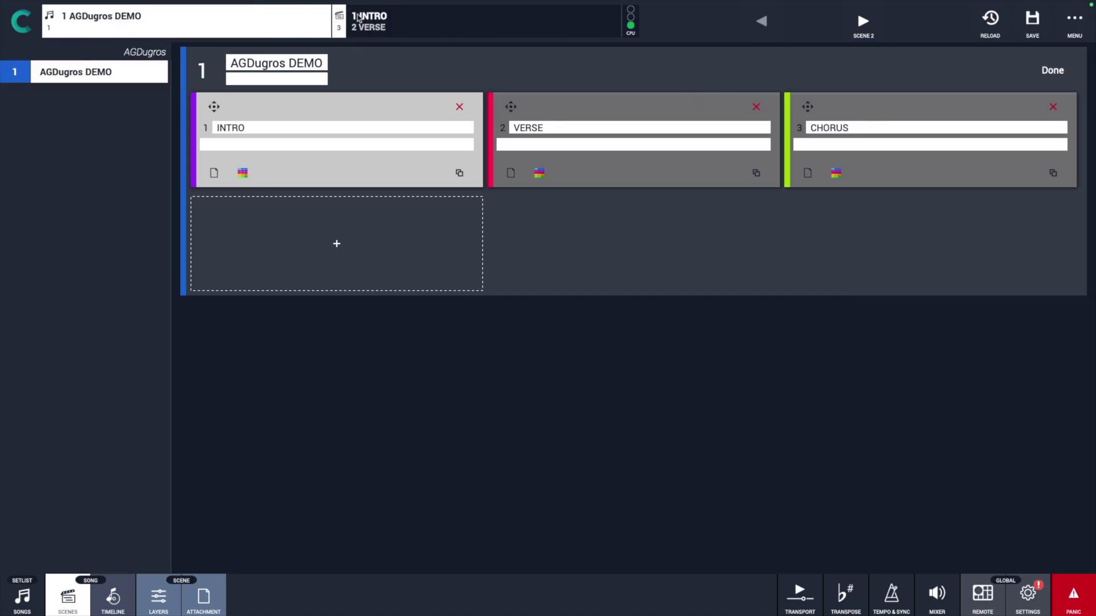
click(431, 16)
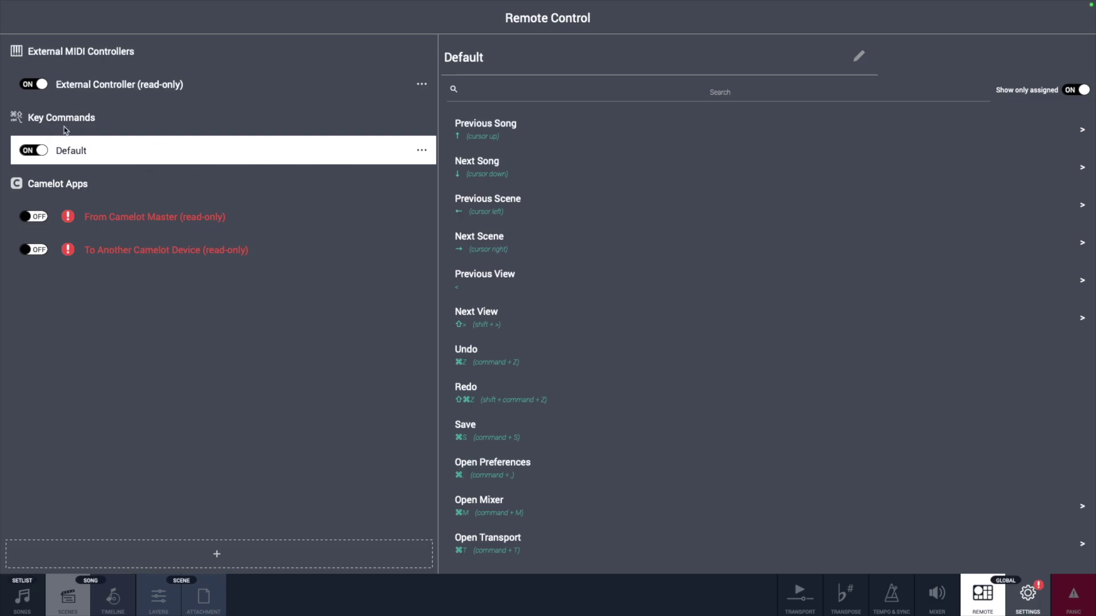
Step: Review the External Controller's MIDI remote control assignments and leave the remote control settings
click(117, 86)
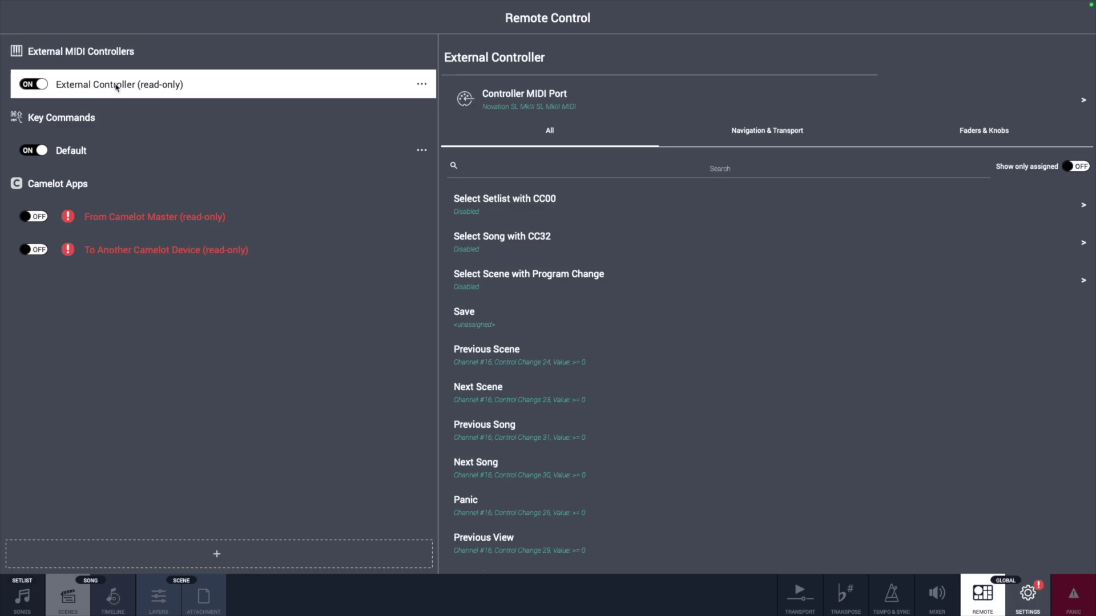
key(Escape)
Step: Turn on edit mode in the song's timeline view and in the INTRO scene's layers view
click(117, 604)
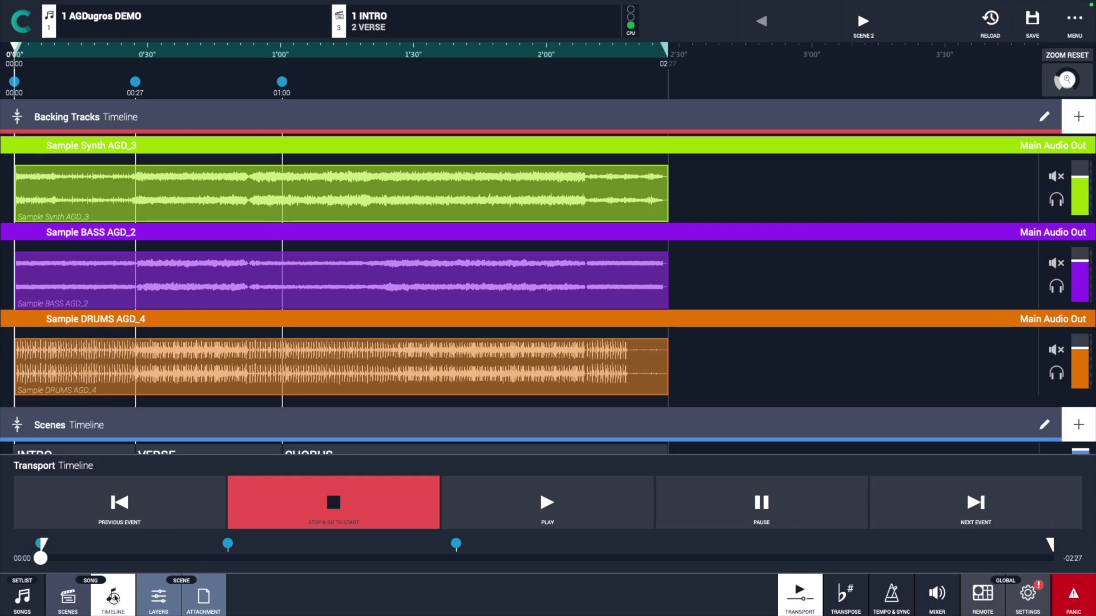
click(113, 598)
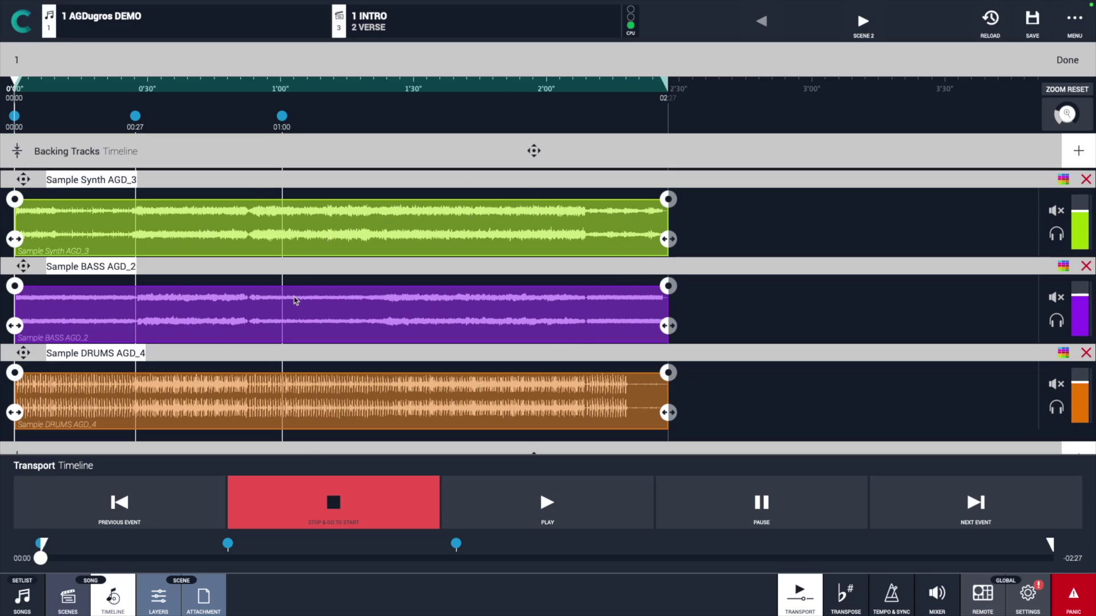
click(161, 599)
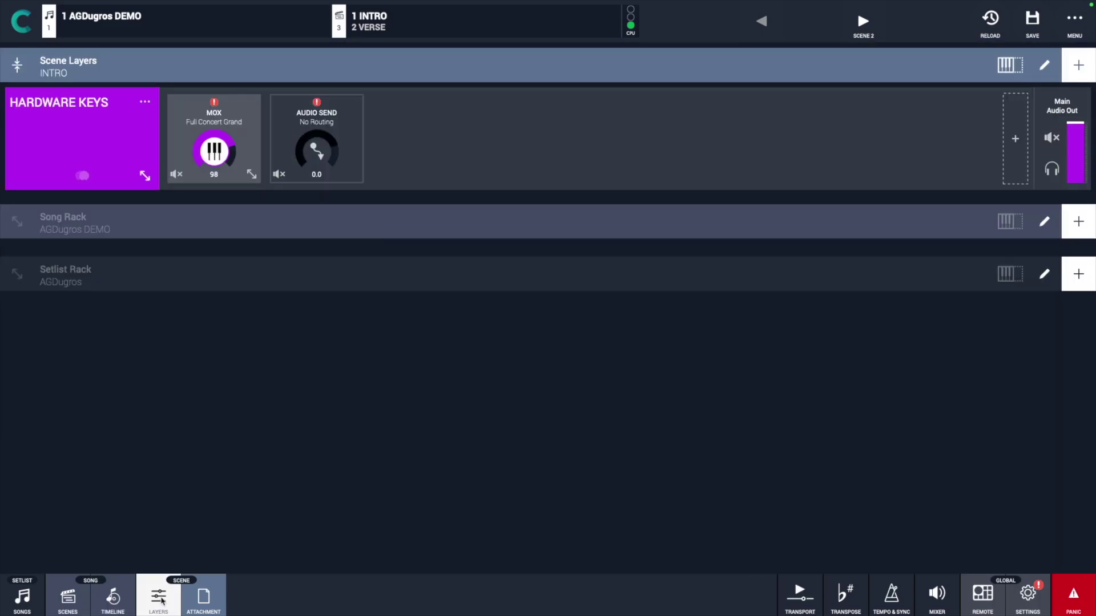
click(162, 599)
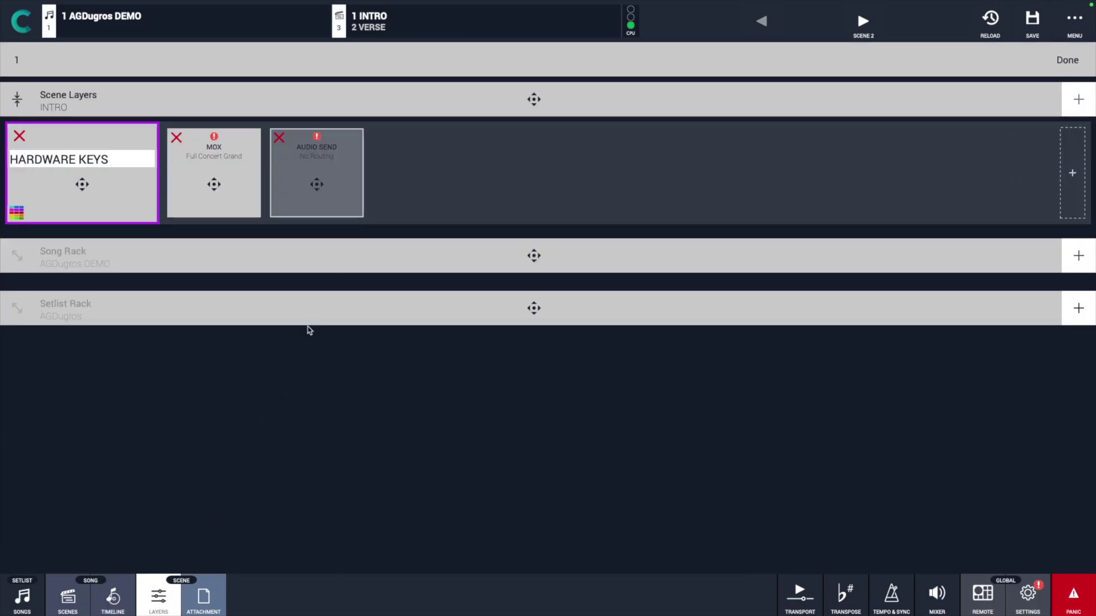